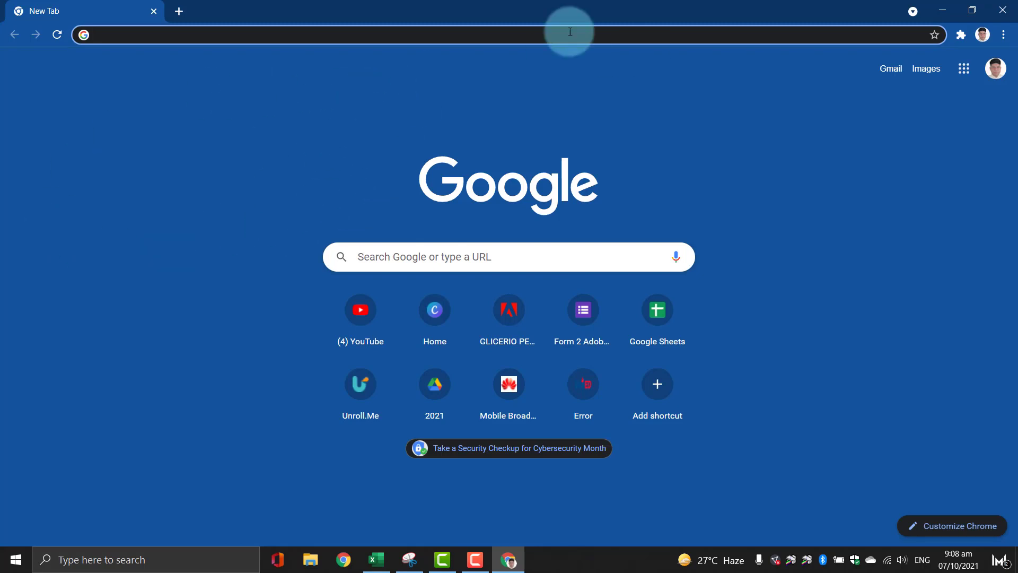
Search 'pd lms' and open the DepEd Professional Development LMS site at training.deped.gov.ph.
click(324, 35)
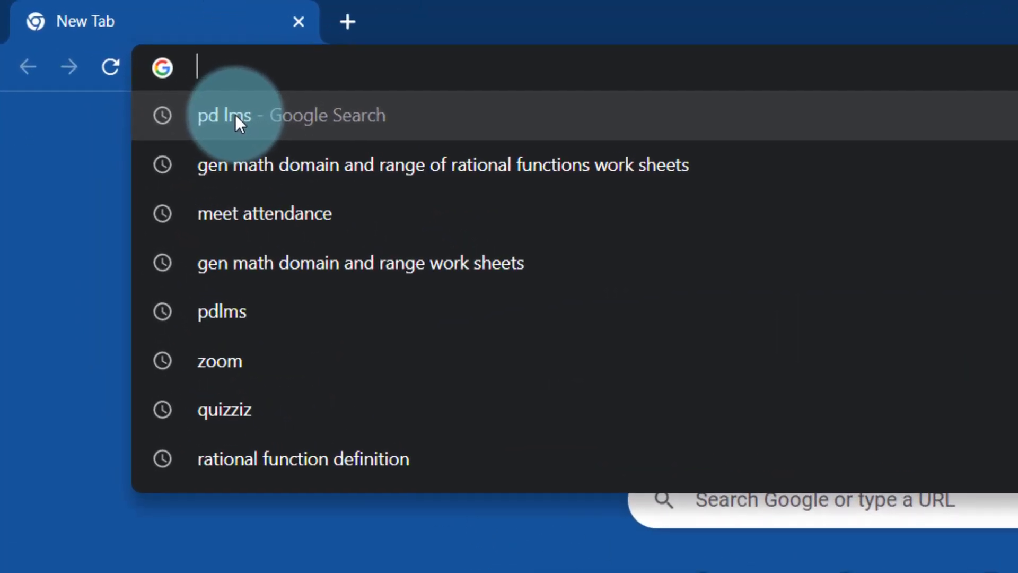
click(120, 59)
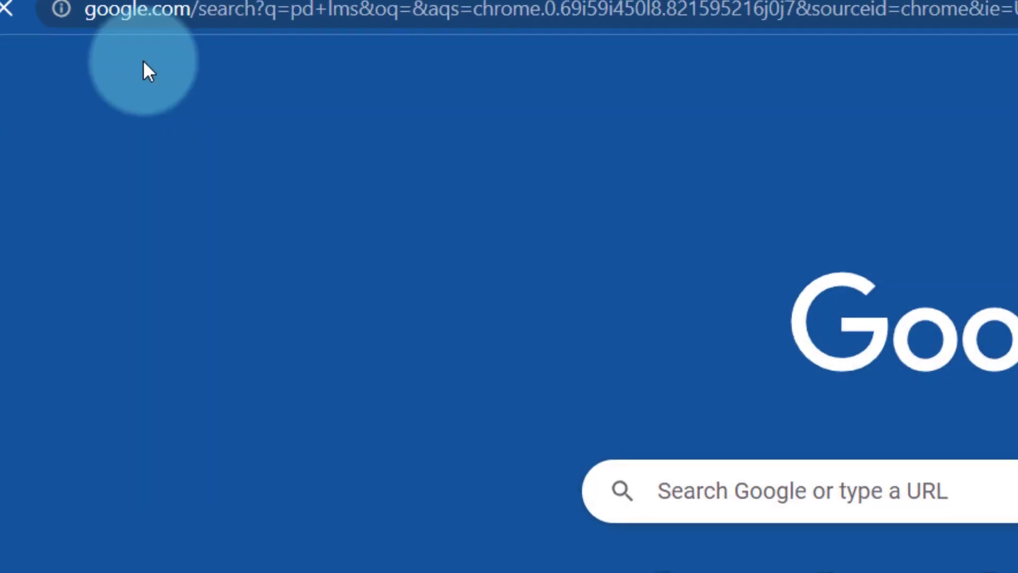
click(271, 326)
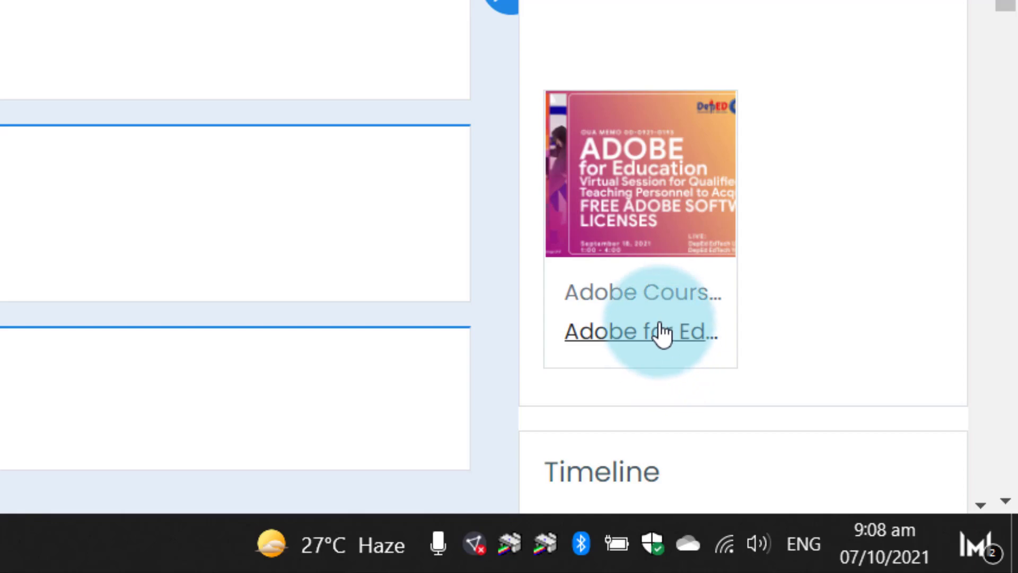
Open the Adobe for Education course, scroll down to Certificate, then back up to Final Exit Activity.
click(665, 337)
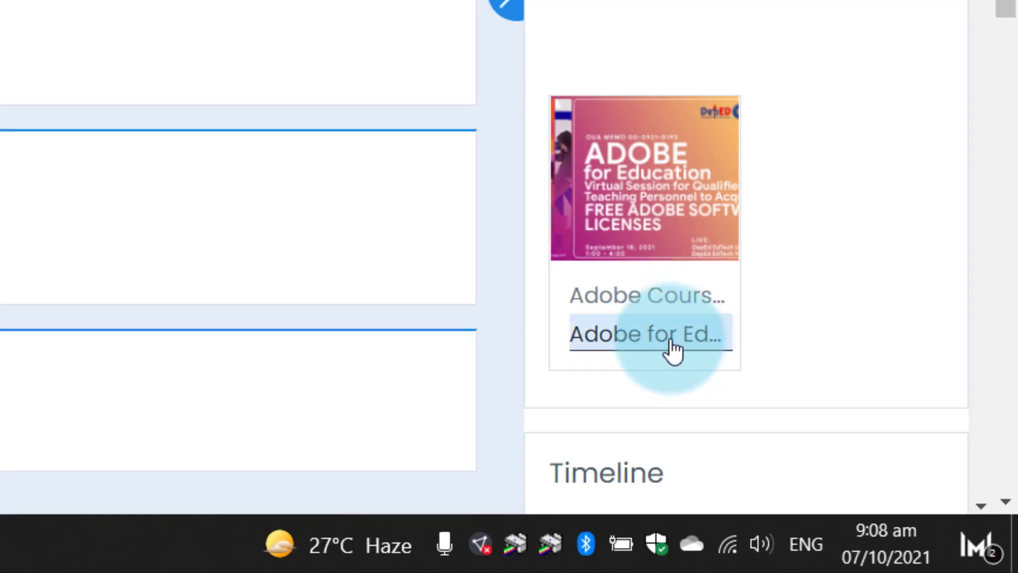
scroll(407, 364, down, 4)
scroll(408, 364, down, 2)
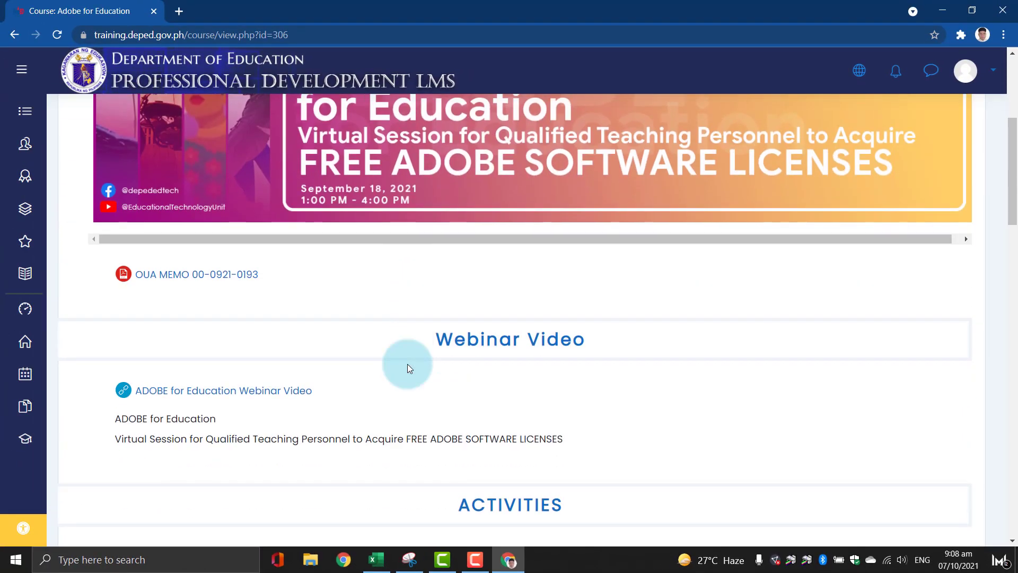
scroll(407, 365, down, 5)
scroll(408, 366, down, 3)
scroll(408, 365, down, 2)
scroll(408, 365, down, 5)
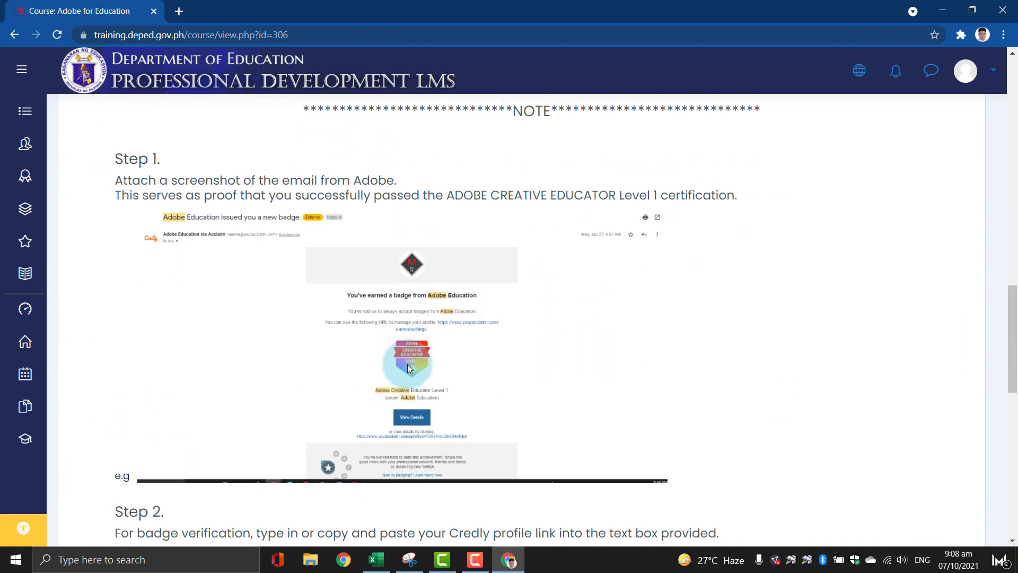
scroll(407, 364, down, 4)
scroll(143, 381, down, 3)
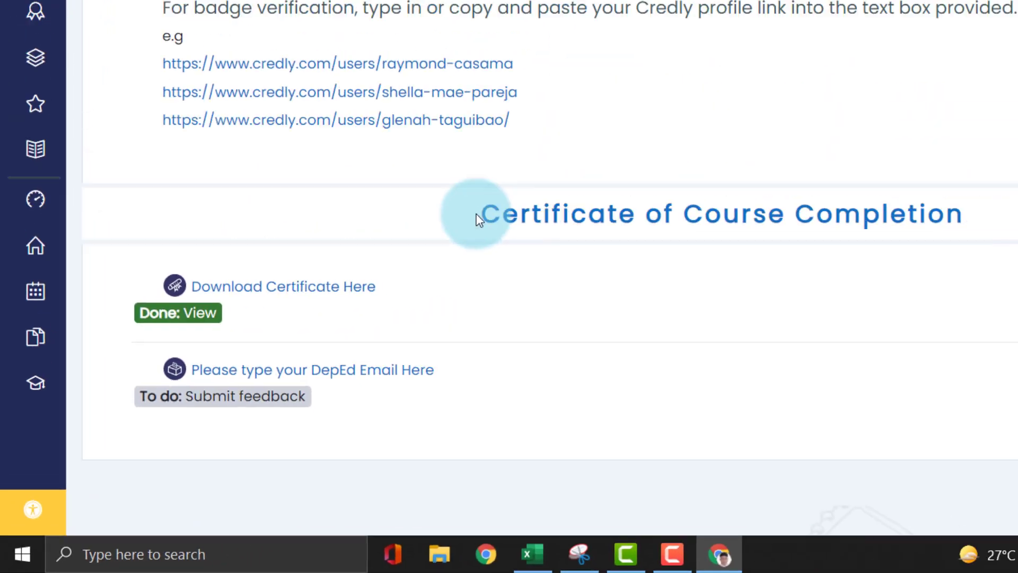
scroll(336, 322, up, 10)
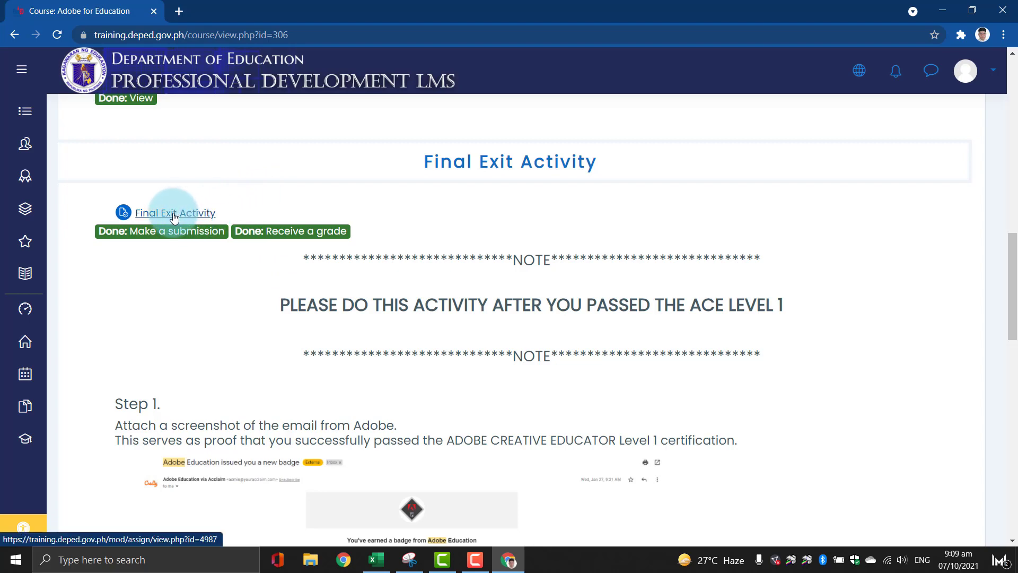
click(174, 216)
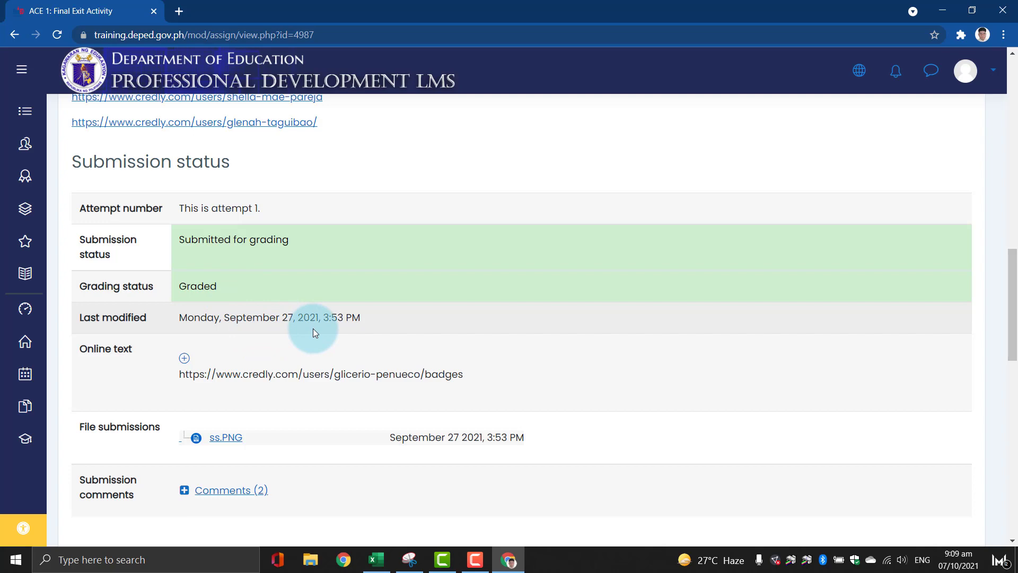
scroll(313, 329, down, 2)
scroll(313, 328, down, 3)
scroll(312, 328, down, 2)
scroll(313, 329, down, 2)
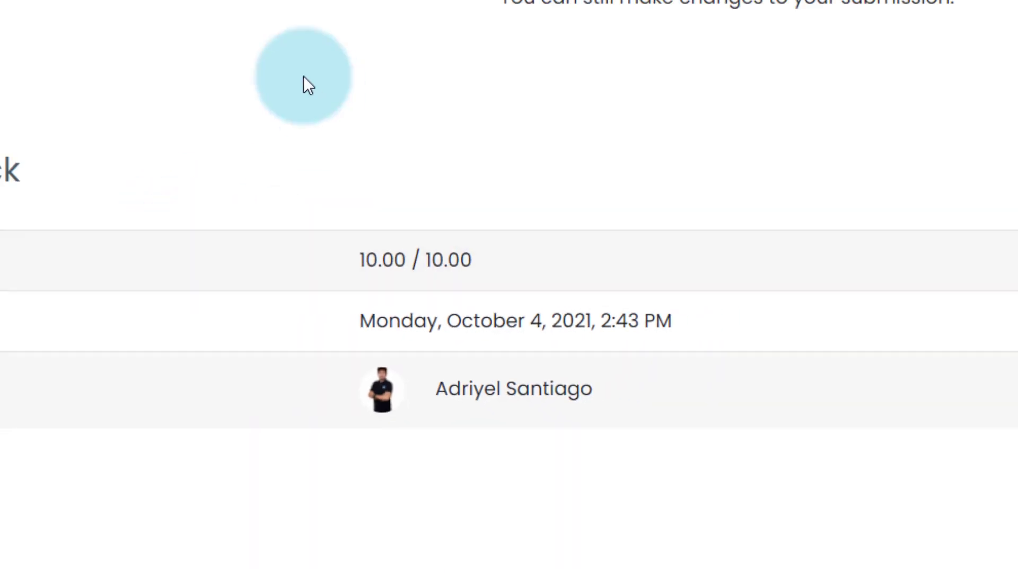
scroll(305, 266, up, 2)
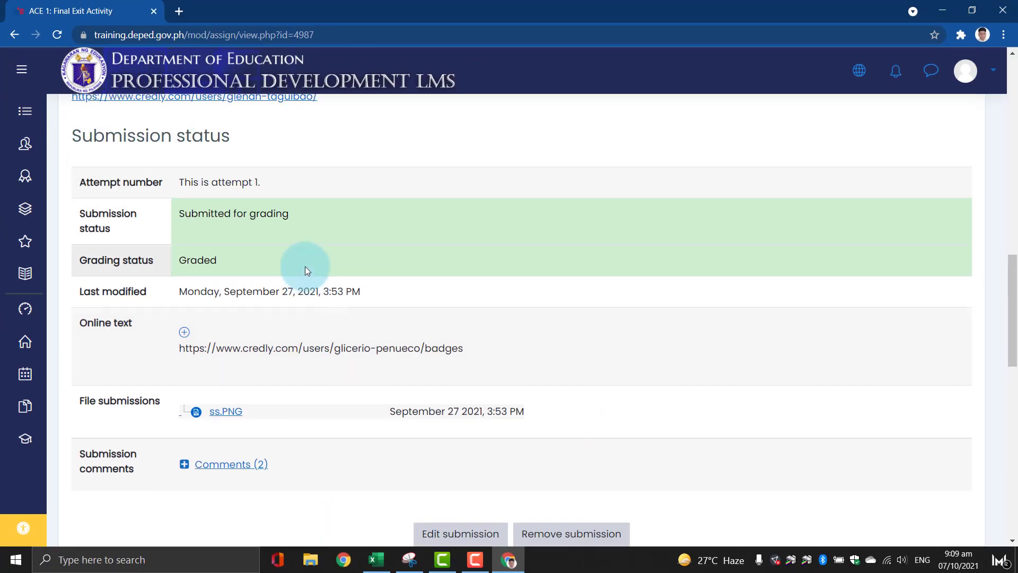
scroll(305, 267, up, 2)
scroll(279, 241, down, 3)
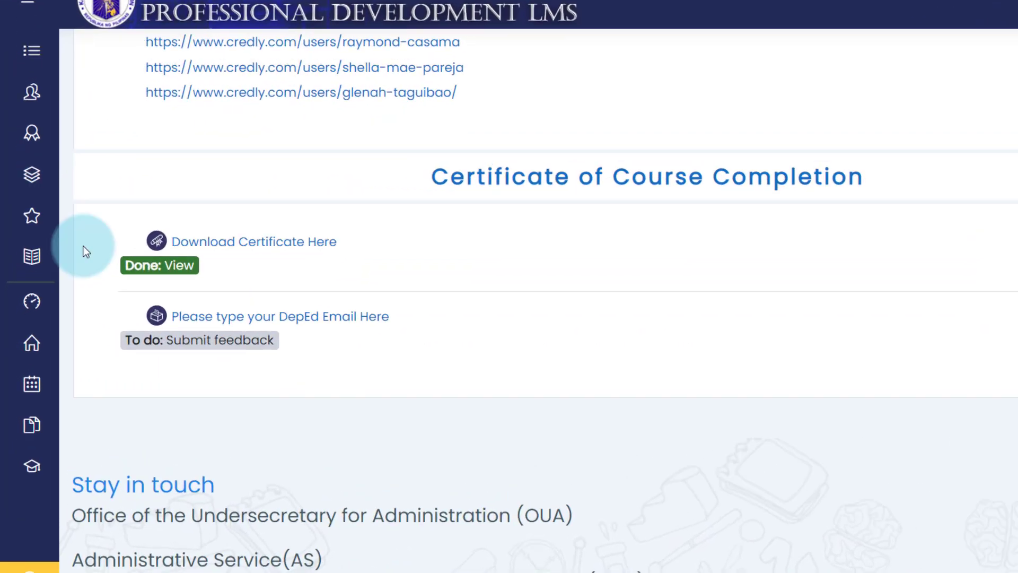
Download the course certificate as Download_Certificate_Here.pdf and return to its activity page.
click(249, 243)
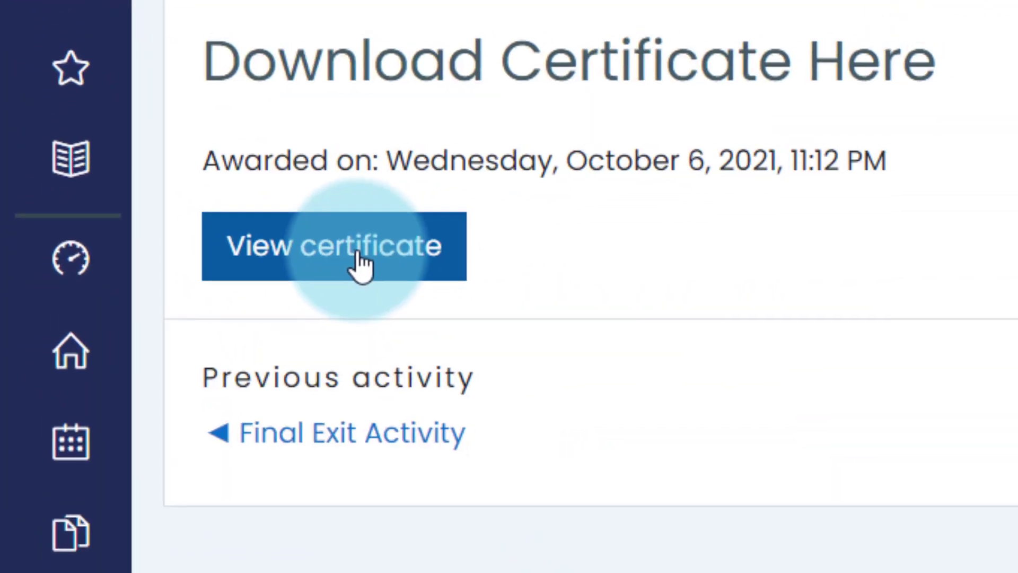
click(361, 262)
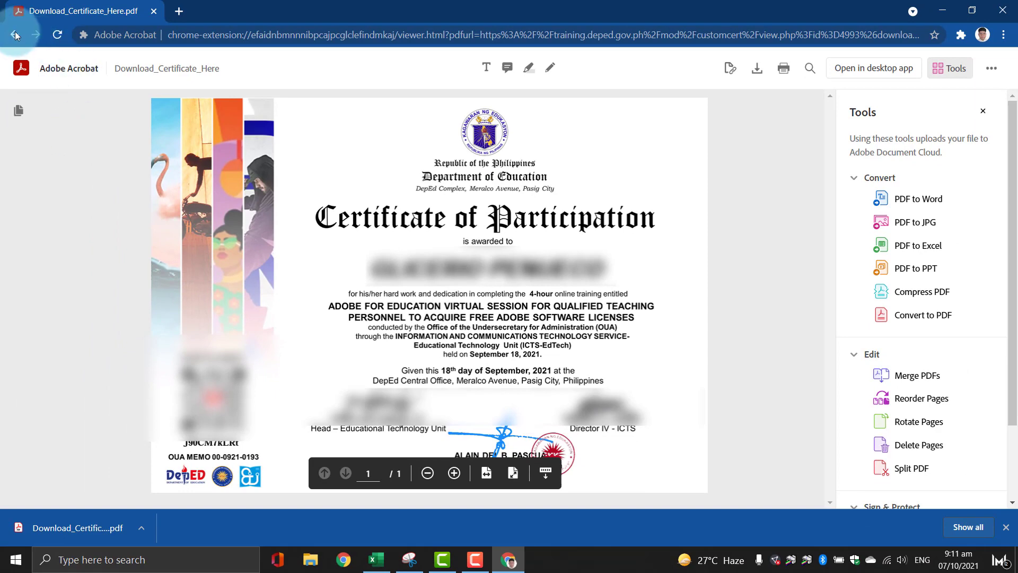
click(13, 35)
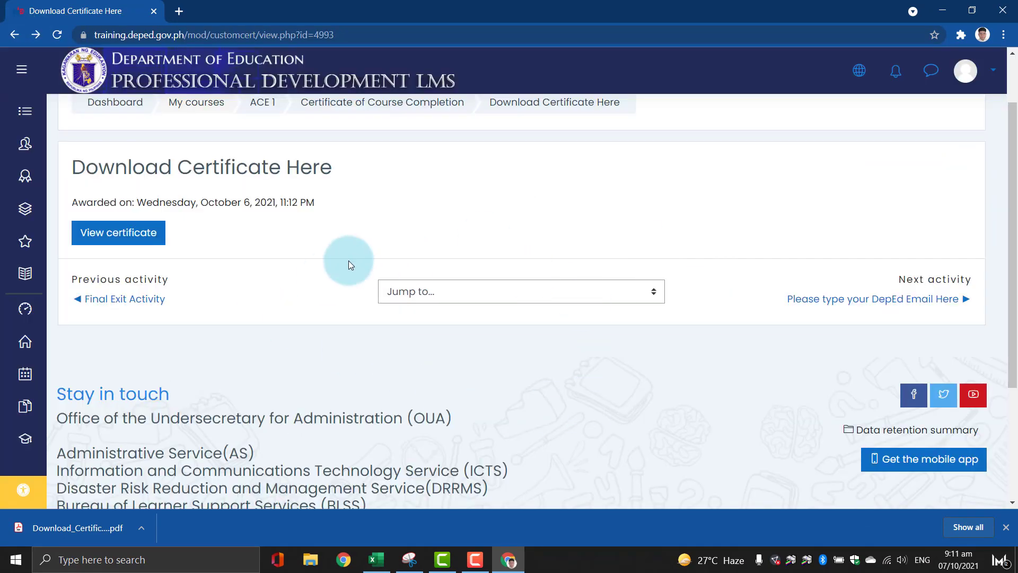
Go on to the 'Please type your DepEd Email Here' feedback activity.
scroll(539, 331, up, 2)
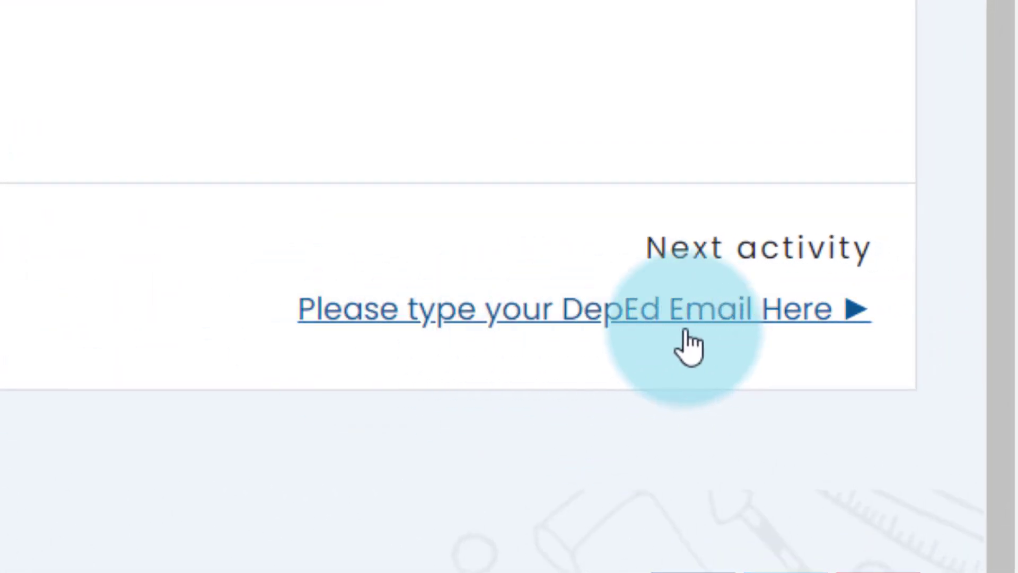
click(748, 317)
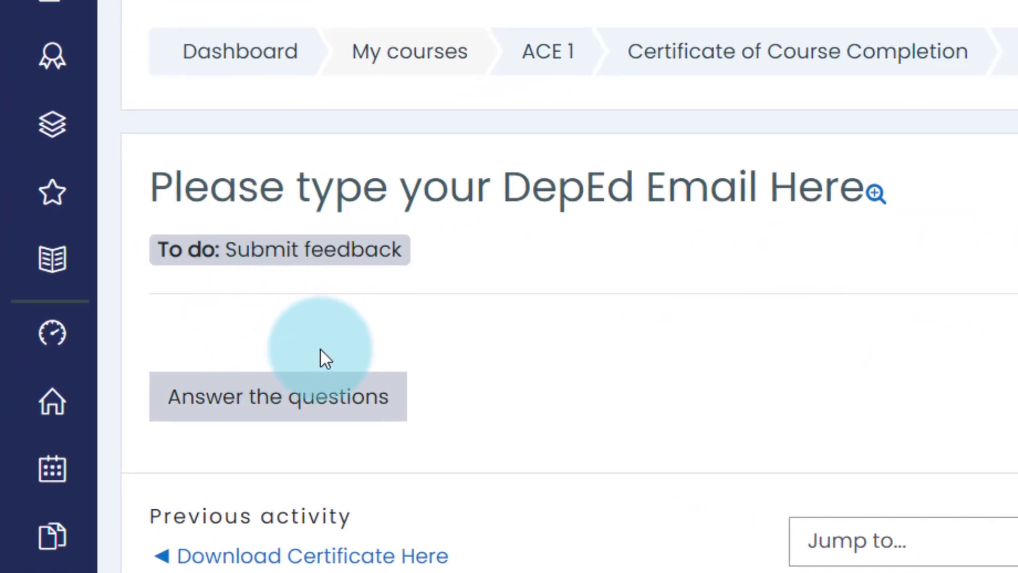
scroll(320, 350, down, 3)
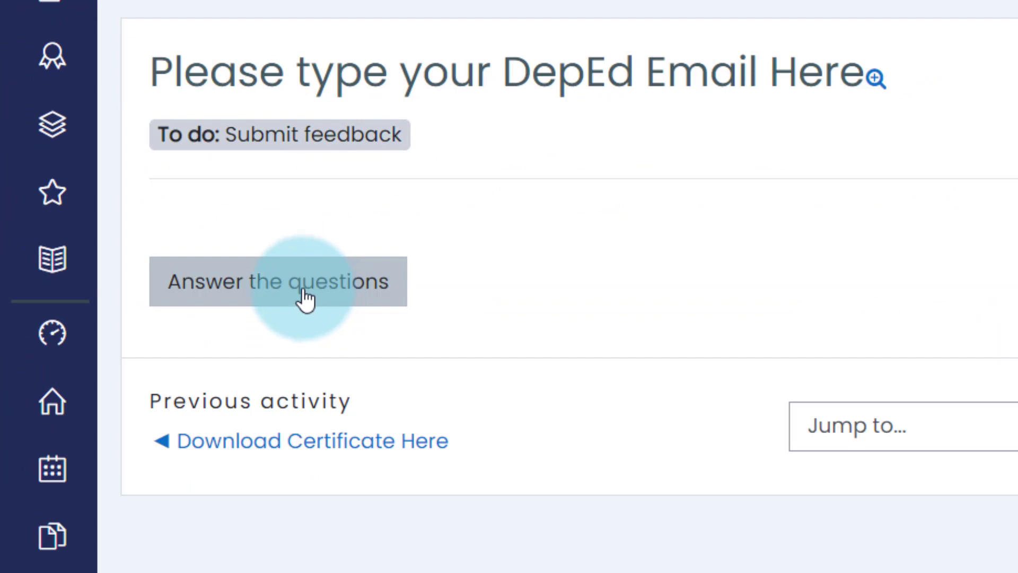
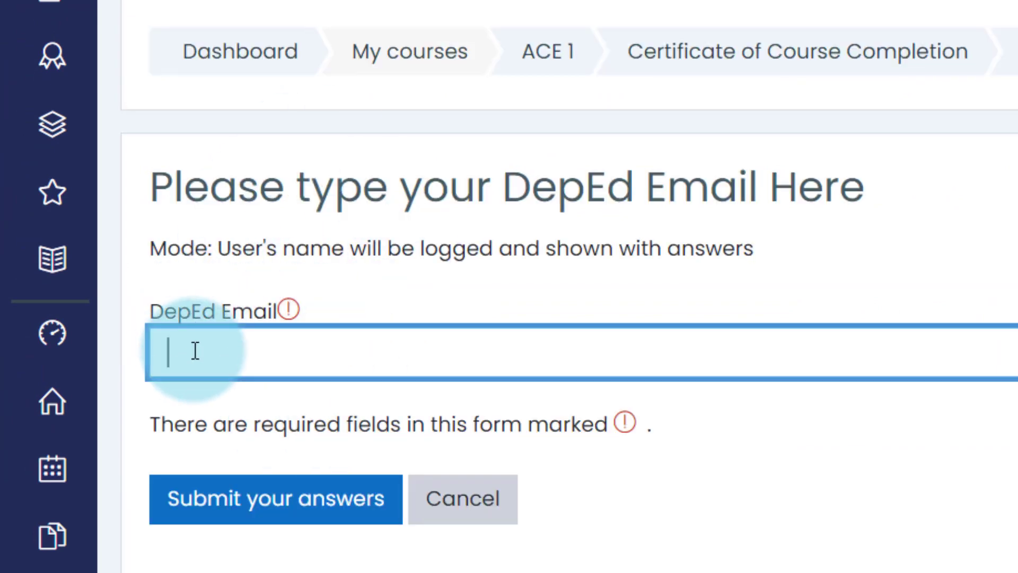
Paste the DepEd email address into the form, submit it, and return to the Adobe for Education course page.
key(ctrl+v)
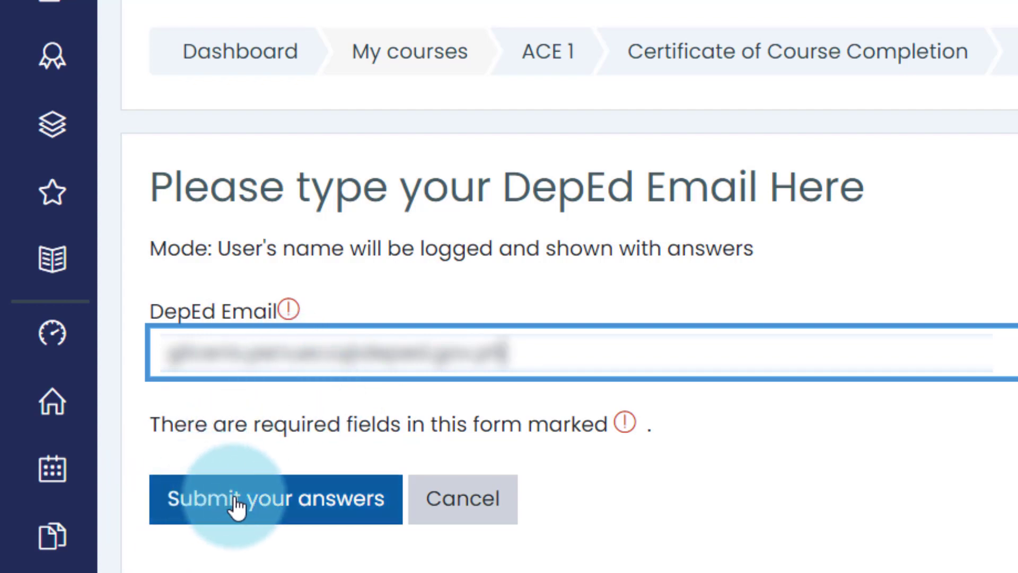
click(278, 522)
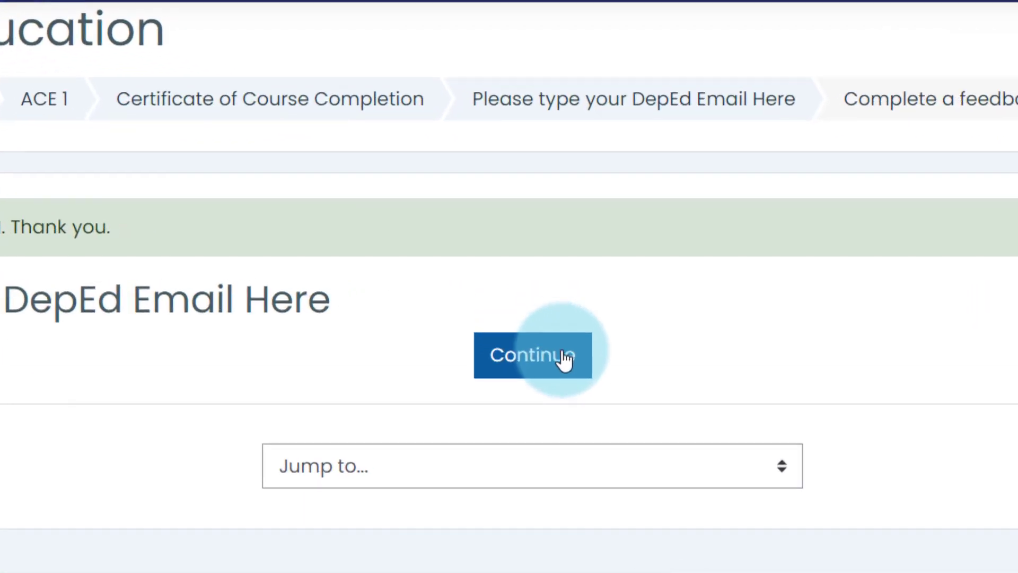
click(565, 359)
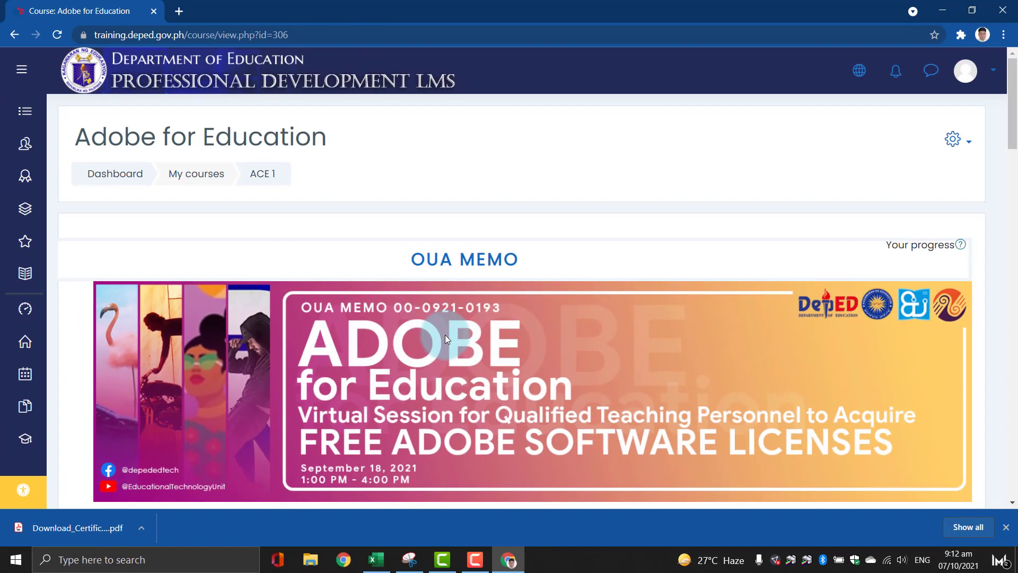
scroll(444, 335, down, 10)
scroll(444, 335, down, 5)
scroll(444, 335, up, 5)
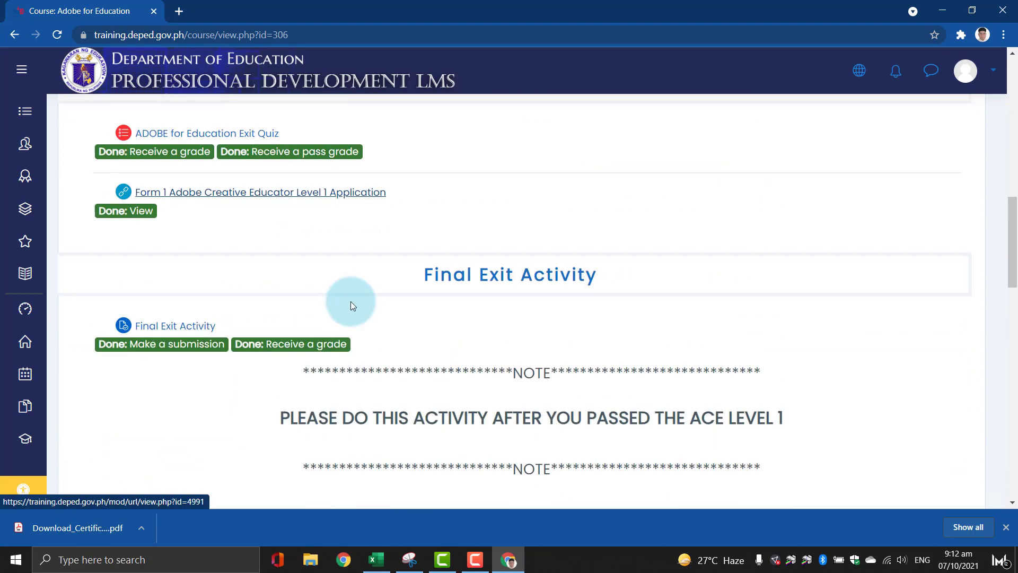
scroll(351, 301, up, 1)
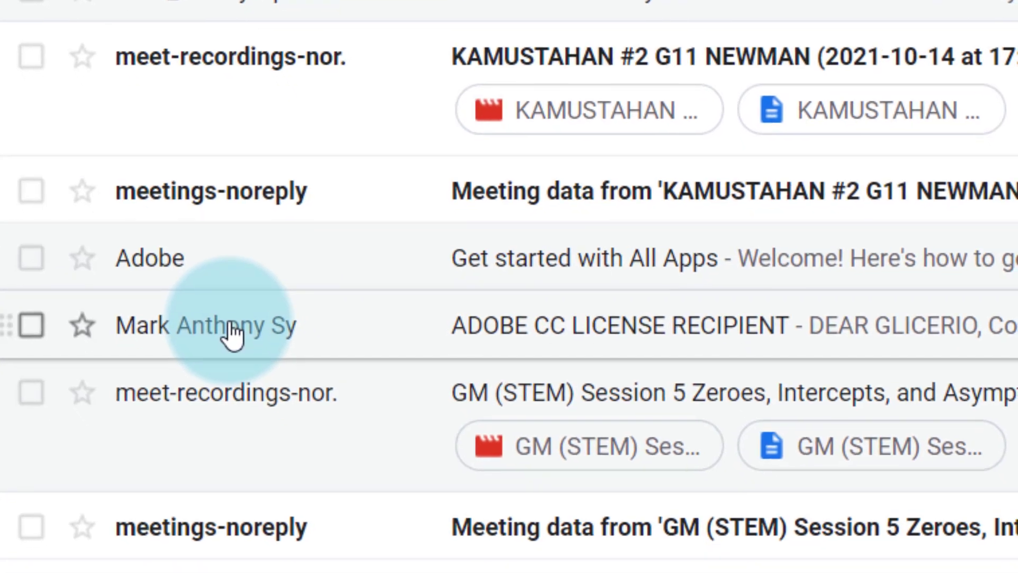
Open the 'ADOBE CC LICENSE RECIPIENT' message in the Gmail inbox.
click(241, 347)
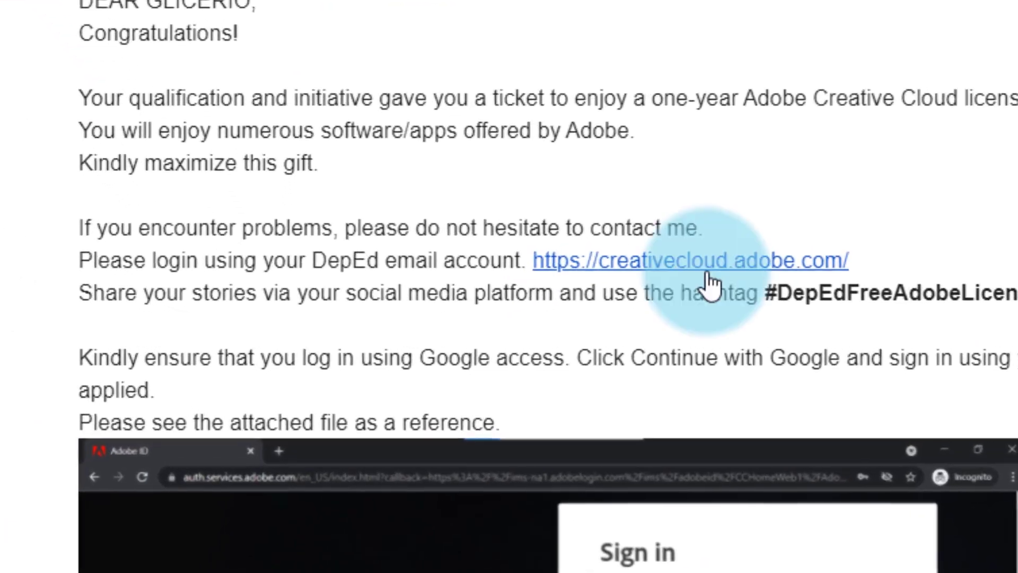
Follow the creativecloud.adobe.com link, sign out of the free membership, and continue with Google.
click(463, 314)
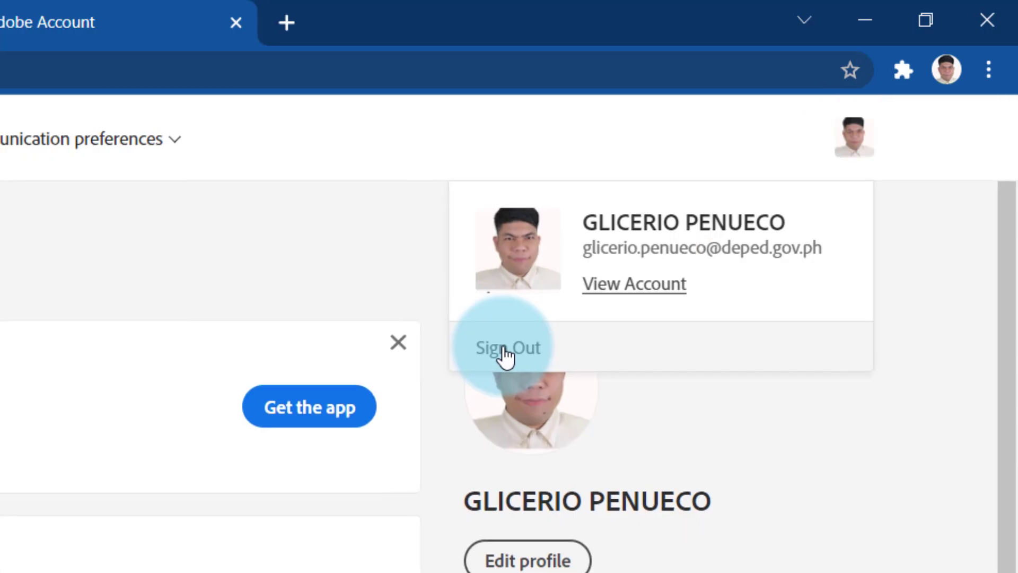
click(503, 349)
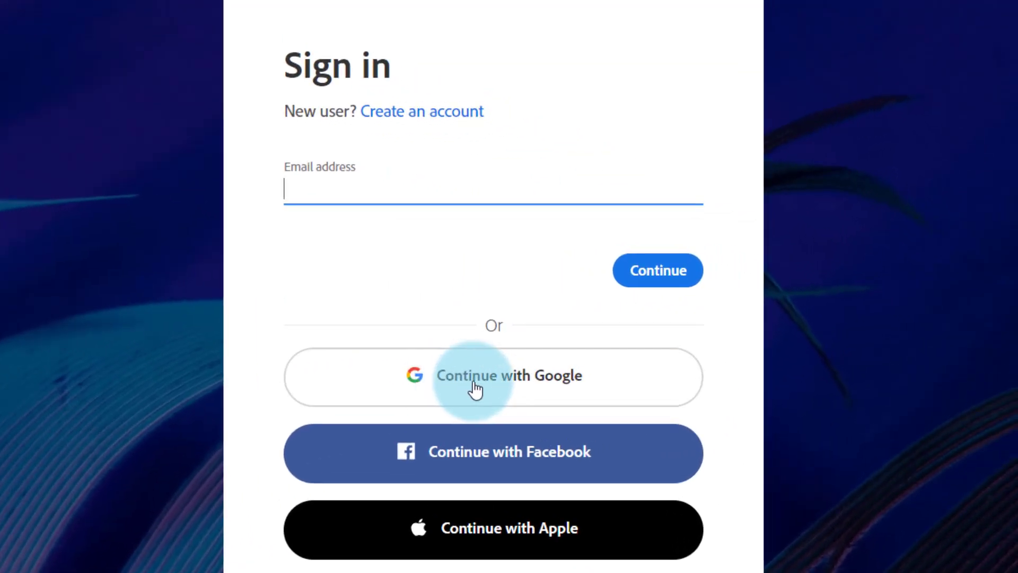
click(458, 394)
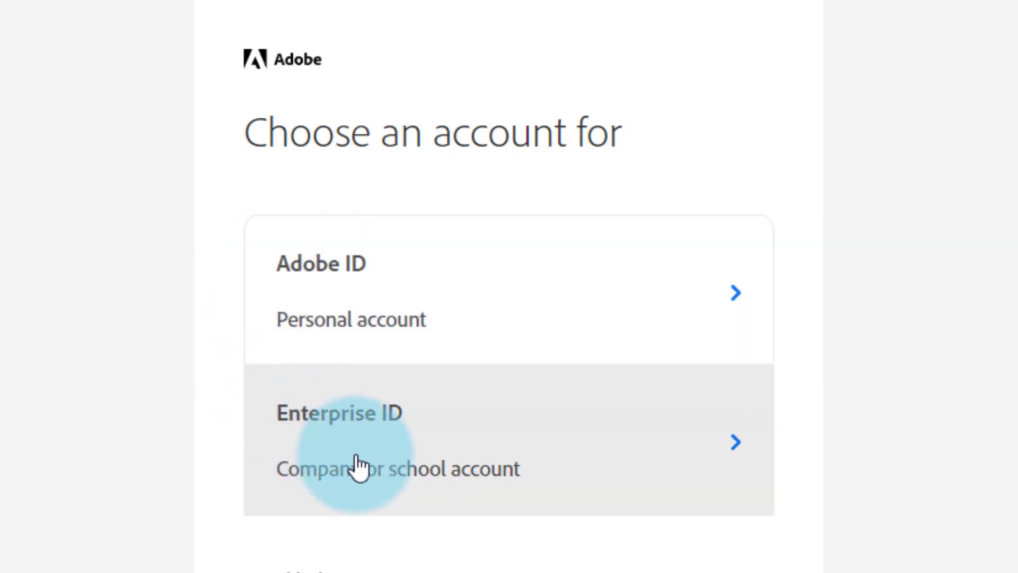
Sign in with the company or school Enterprise ID and show the 'Included in your plan' apps.
click(358, 466)
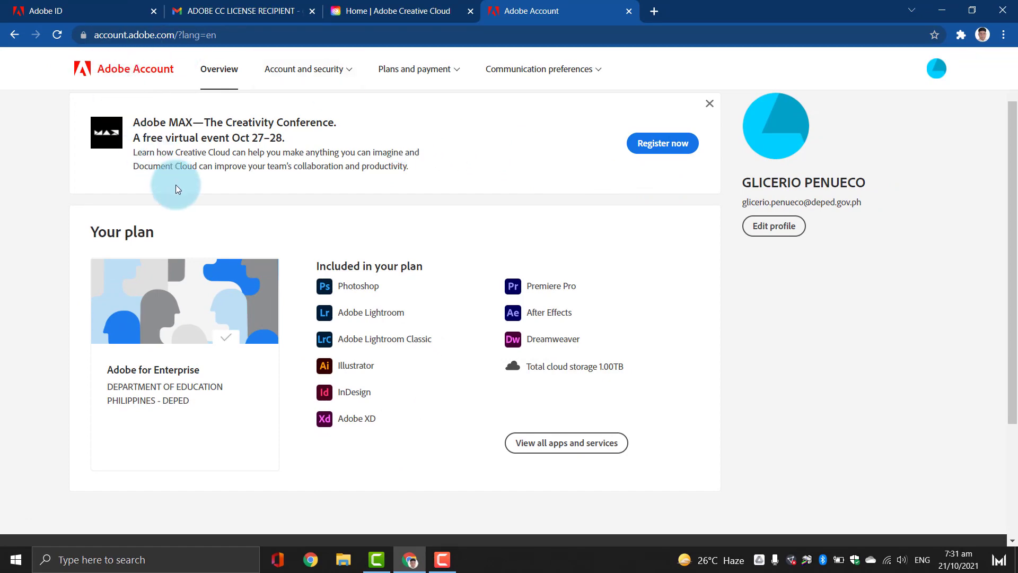
scroll(176, 185, down, 1)
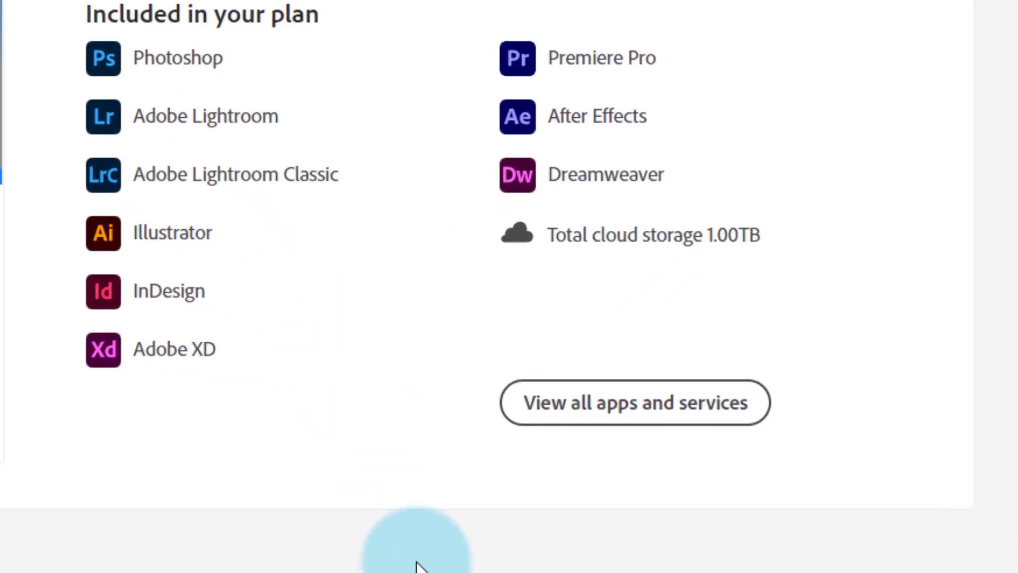
click(647, 415)
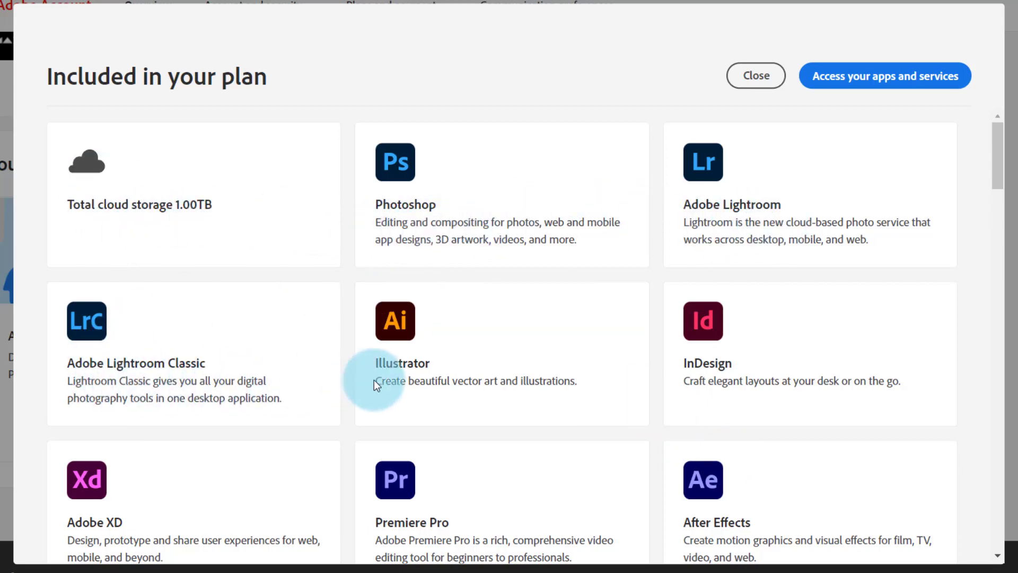
Scroll through the plan's app cards: Lightroom Classic, Illustrator, InDesign, Adobe XD, Premiere Pro and more.
scroll(710, 441, down, 4)
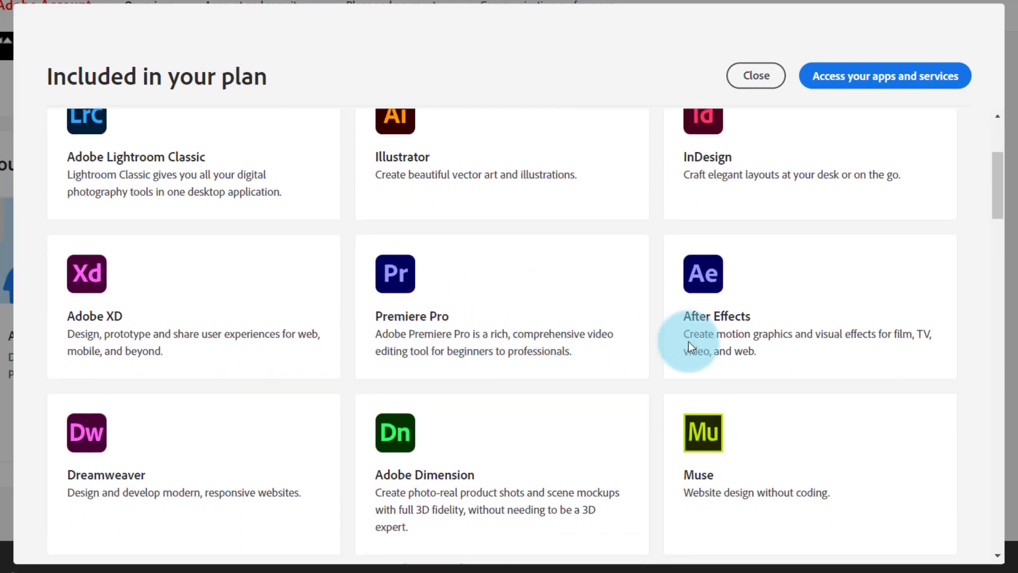
scroll(460, 493, down, 3)
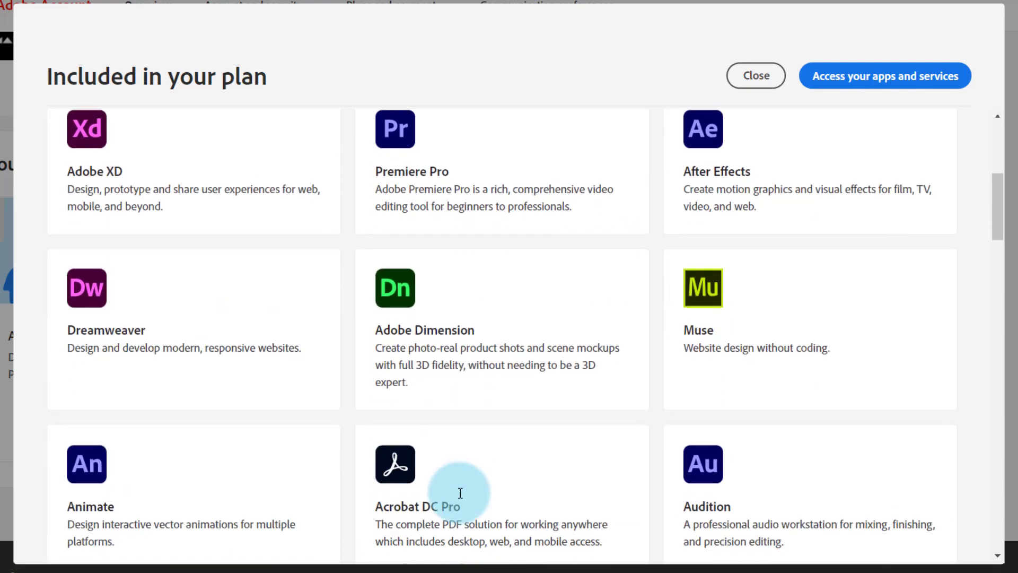
scroll(564, 488, down, 2)
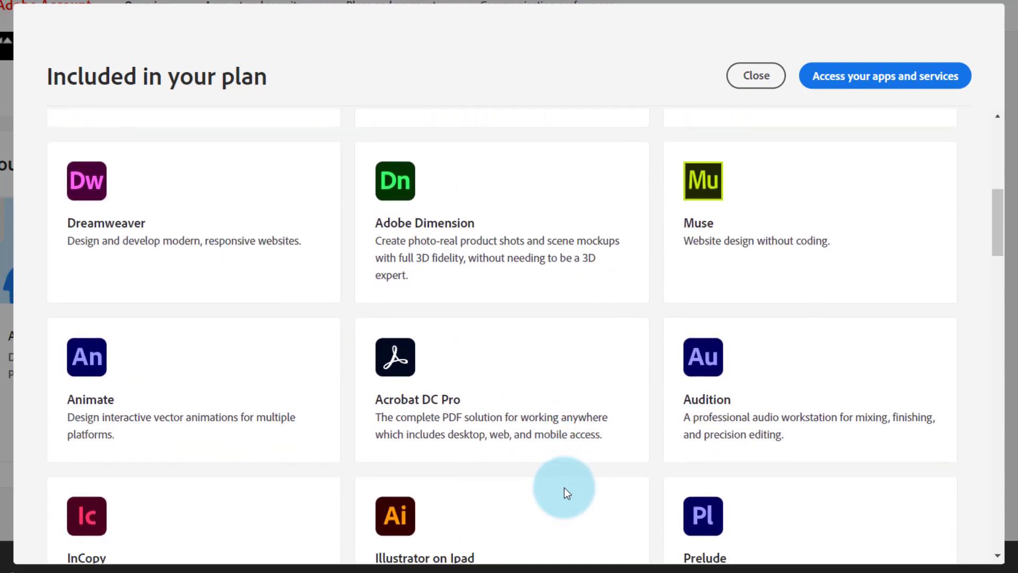
scroll(804, 417, down, 3)
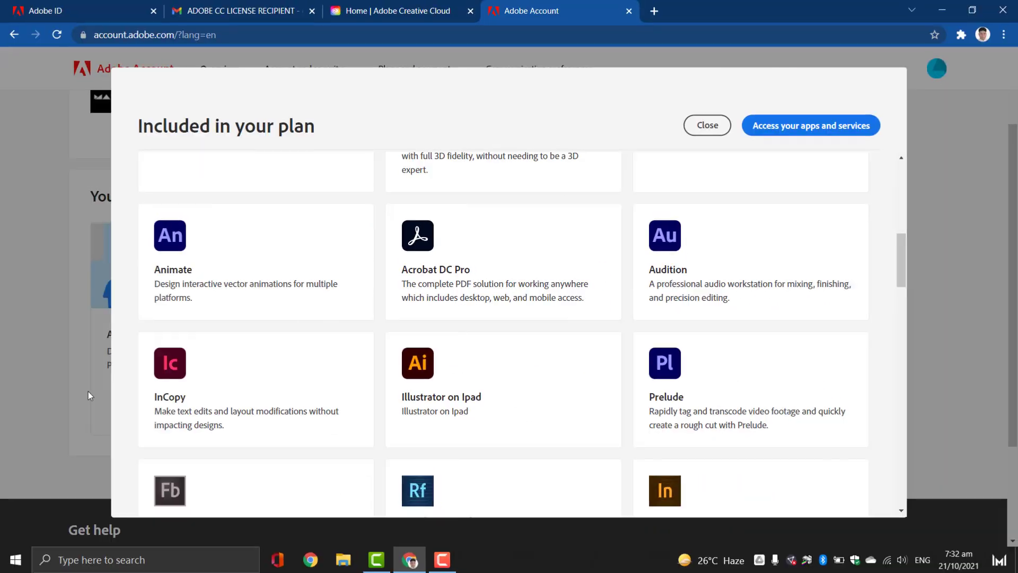
scroll(760, 432, down, 5)
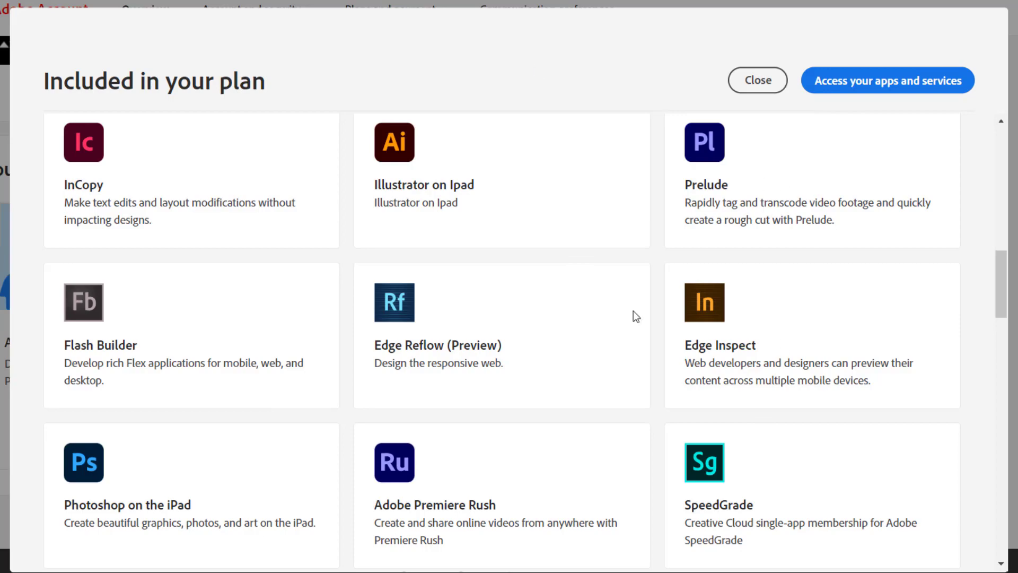
scroll(345, 380, down, 2)
scroll(346, 379, down, 1)
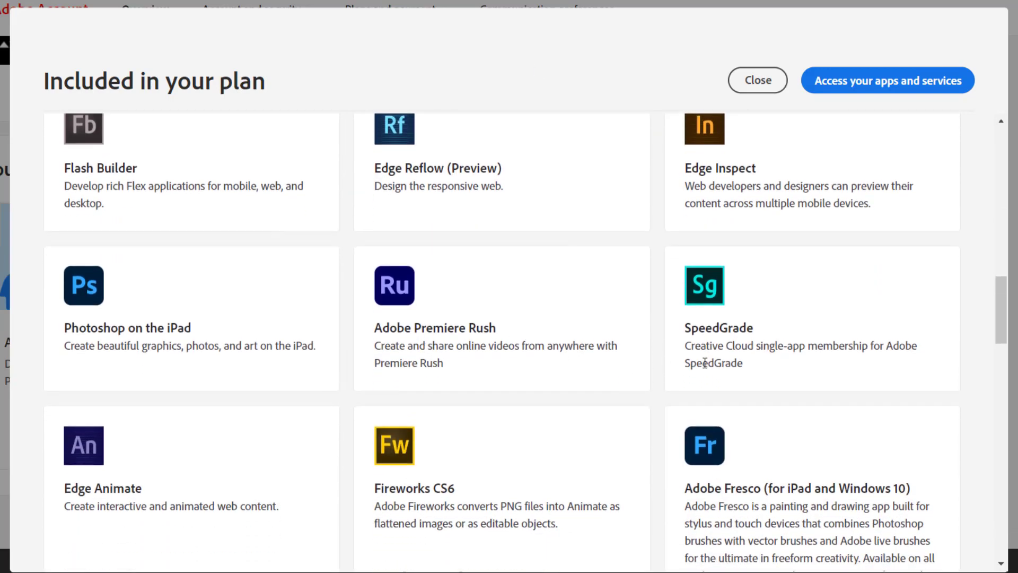
scroll(137, 447, down, 2)
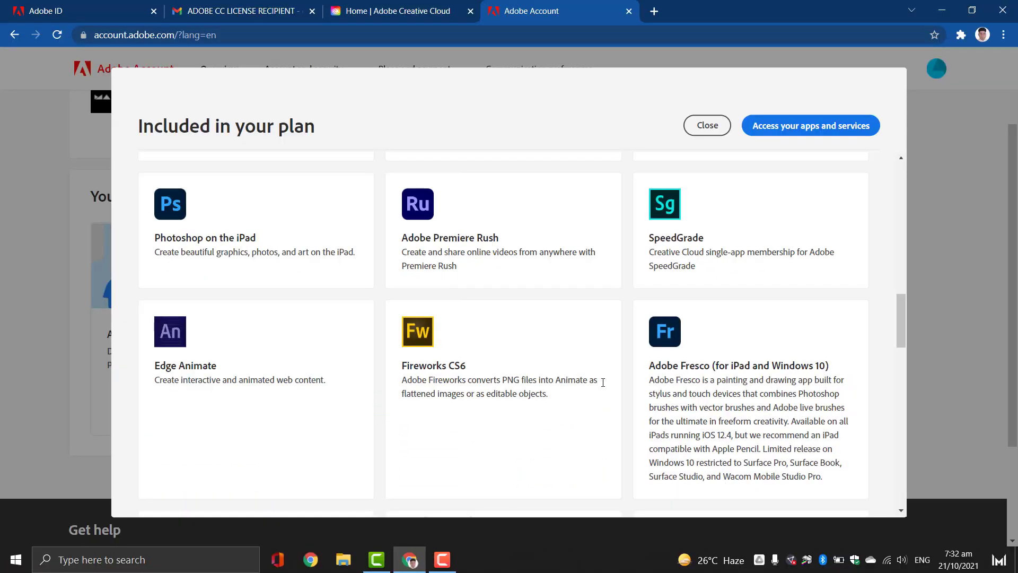
scroll(637, 403, down, 6)
scroll(637, 403, down, 3)
scroll(638, 402, down, 4)
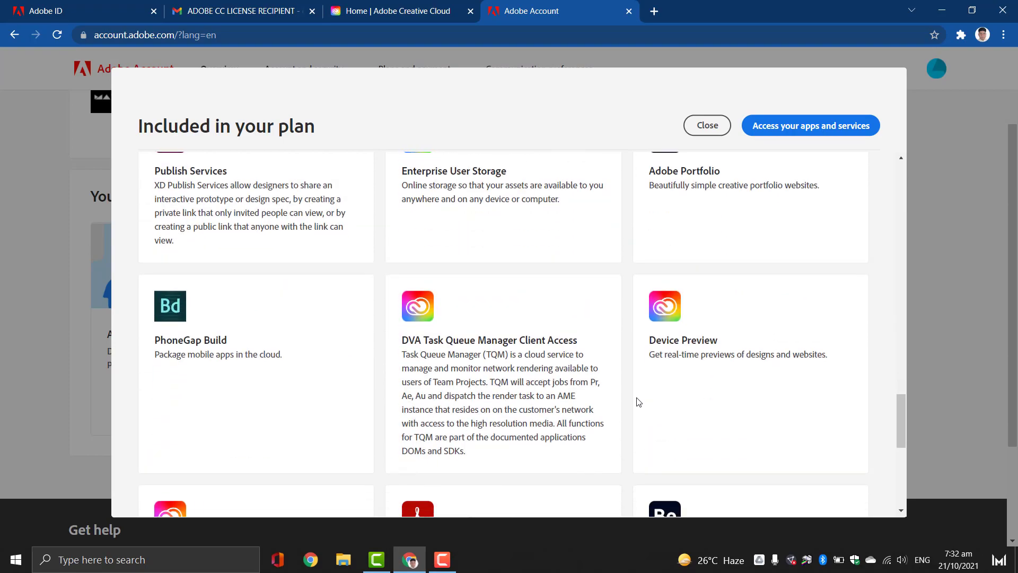
scroll(638, 402, down, 5)
scroll(639, 402, down, 1)
scroll(639, 402, up, 6)
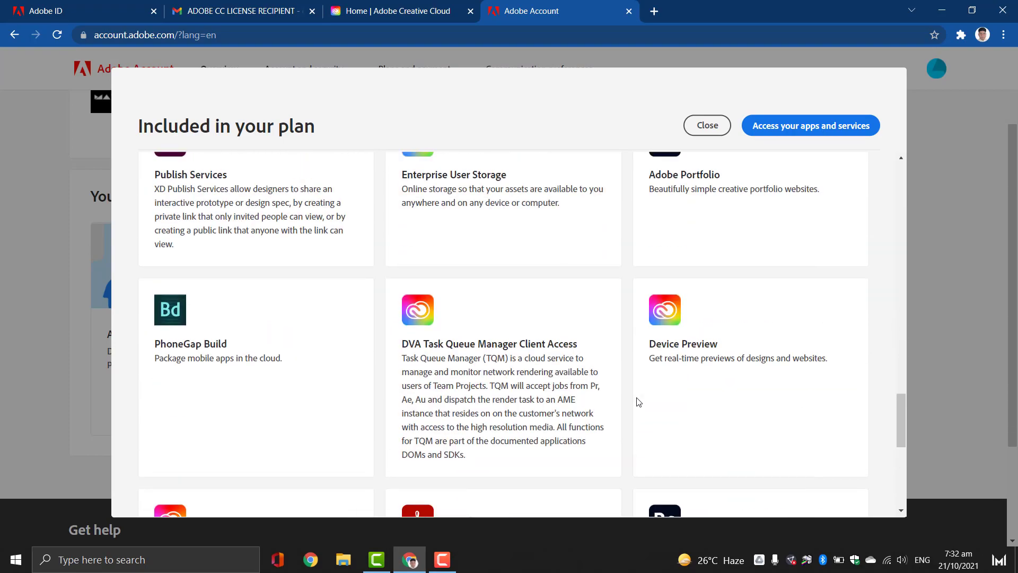
scroll(638, 402, down, 3)
scroll(638, 402, down, 4)
scroll(638, 402, up, 7)
scroll(415, 302, up, 10)
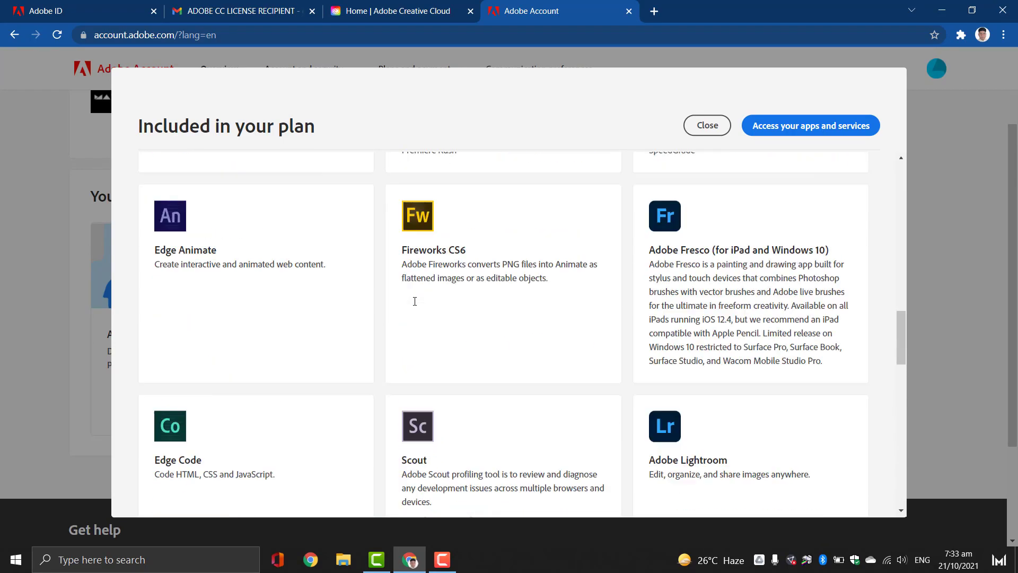
scroll(415, 301, up, 8)
scroll(415, 301, up, 10)
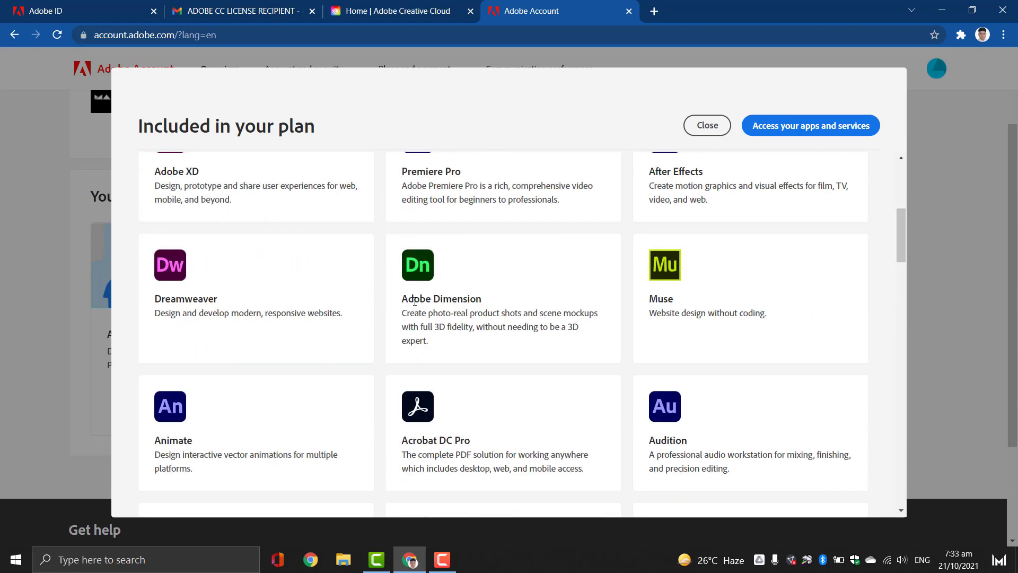
scroll(489, 416, down, 1)
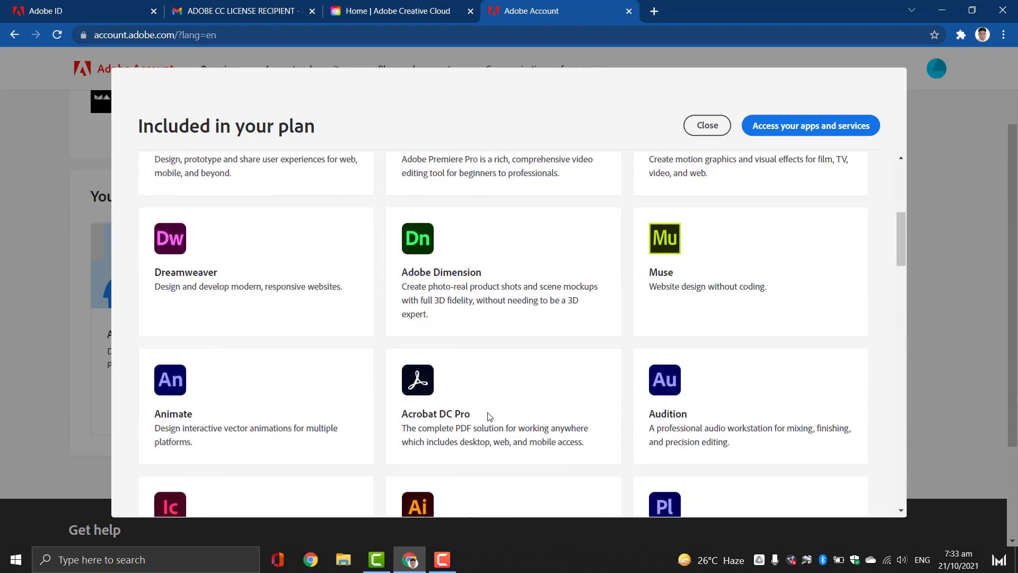
scroll(448, 405, down, 3)
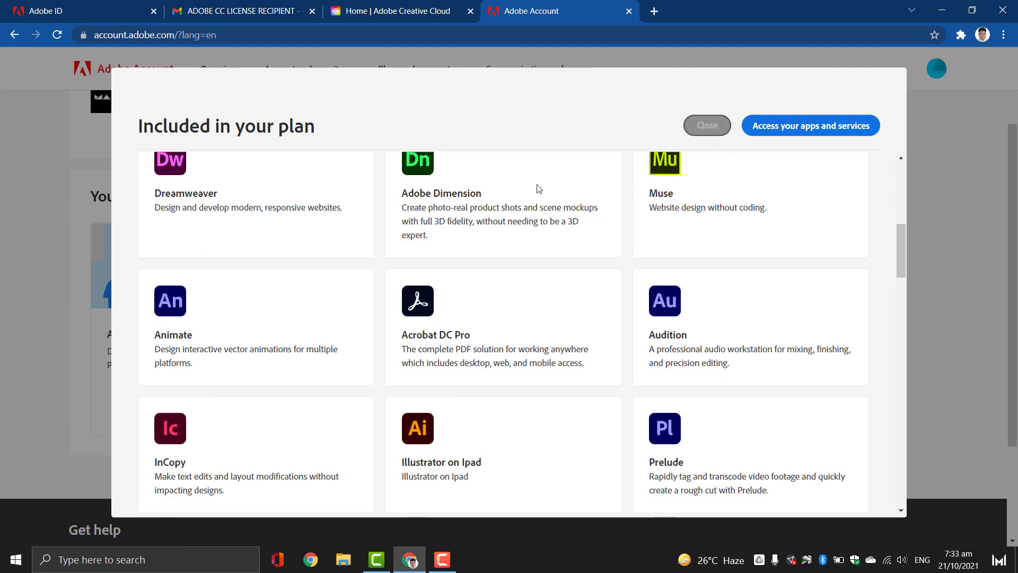
scroll(457, 262, up, 5)
scroll(457, 262, up, 1)
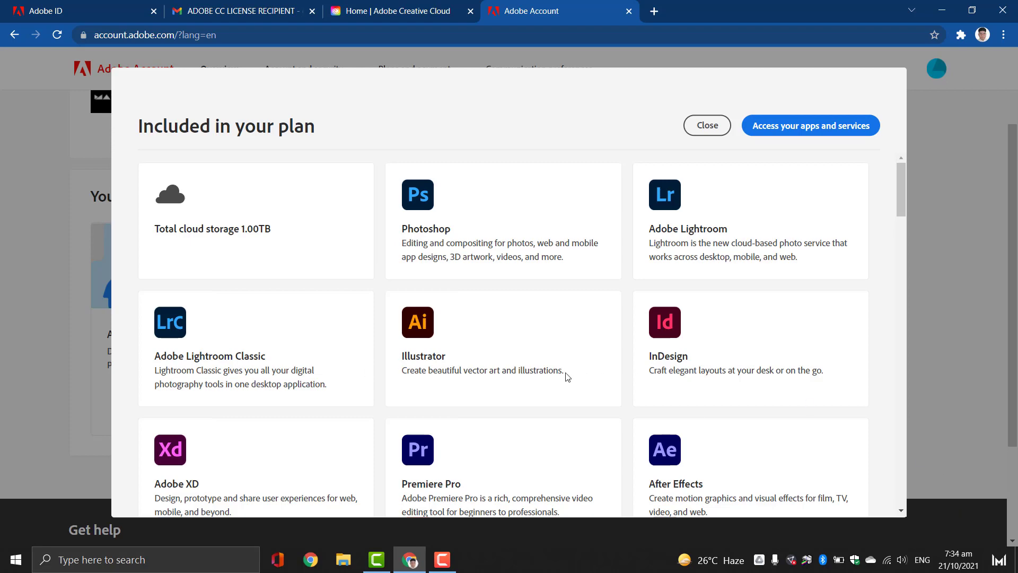
scroll(575, 413, down, 5)
scroll(575, 413, down, 4)
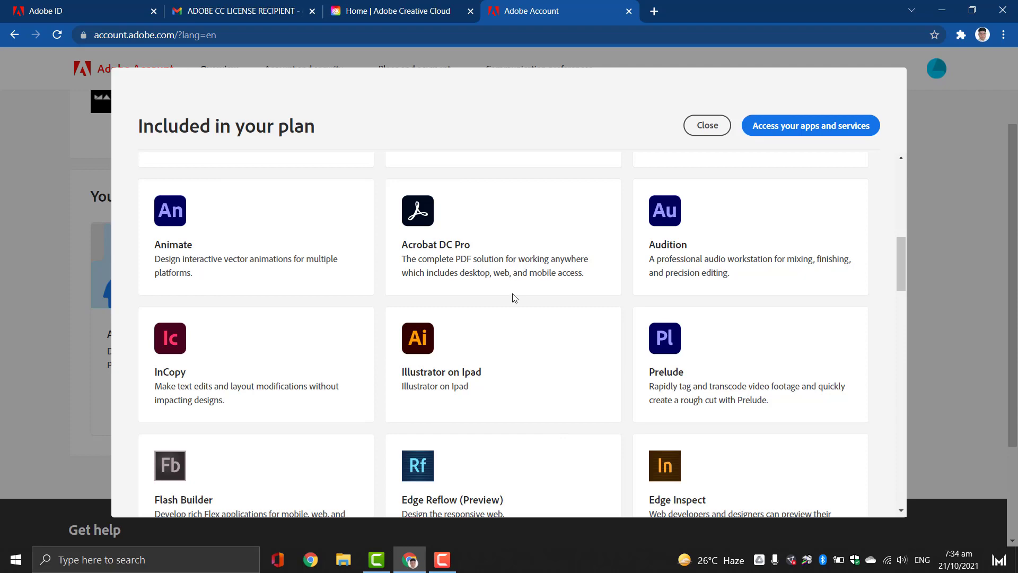
scroll(512, 296, up, 4)
scroll(515, 298, up, 3)
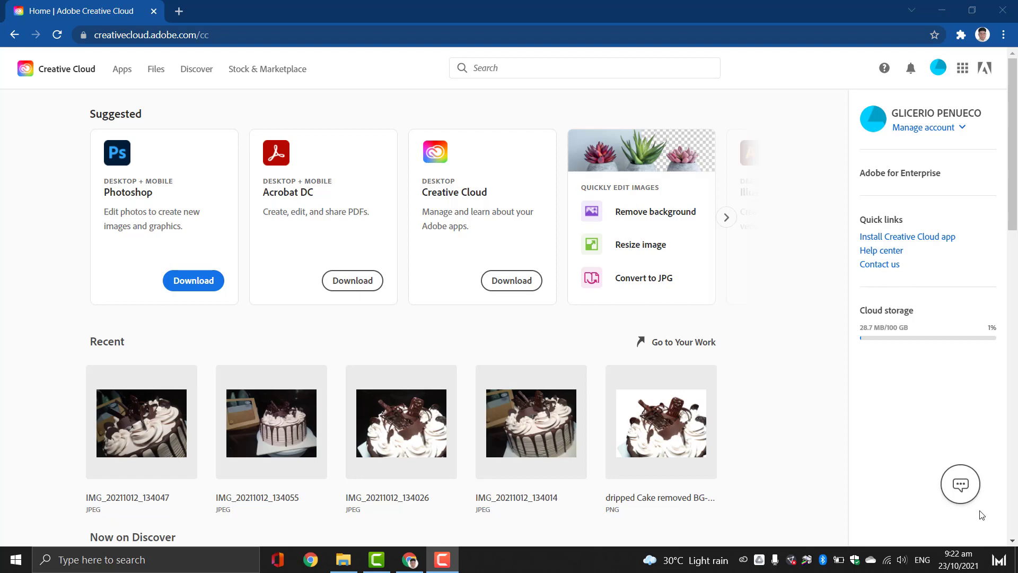
Bring the Chrome window with the creativecloud.adobe.com/cc home page and its Suggested app downloads to the front.
click(938, 349)
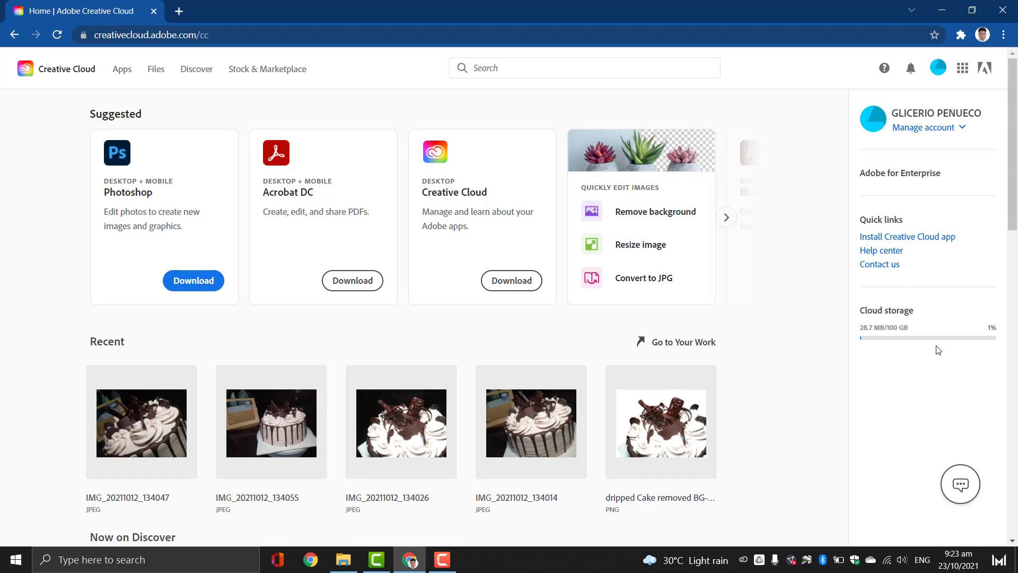